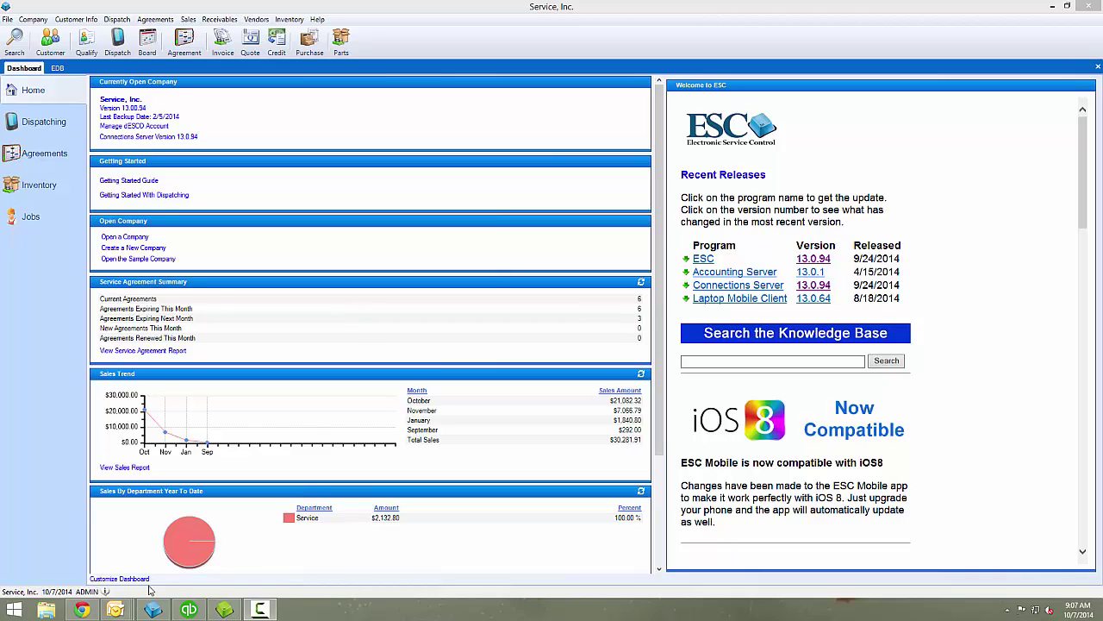
- Copy the license key line from the ESC License e-mail and return to ESC
mouse_move(115, 609)
left_click(573, 547)
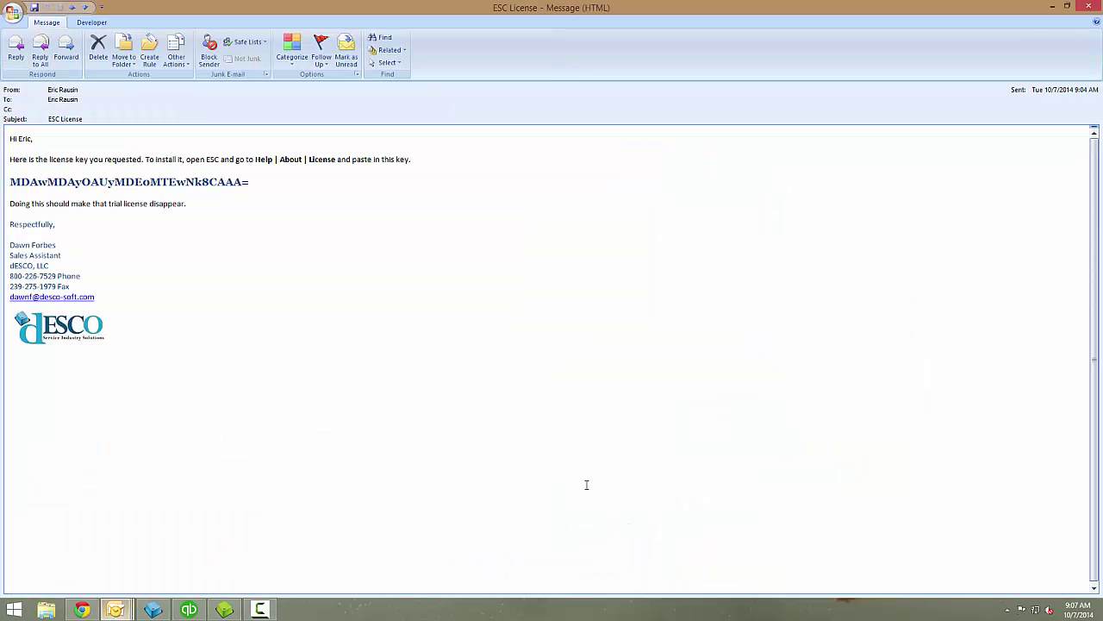
triple_click(256, 183)
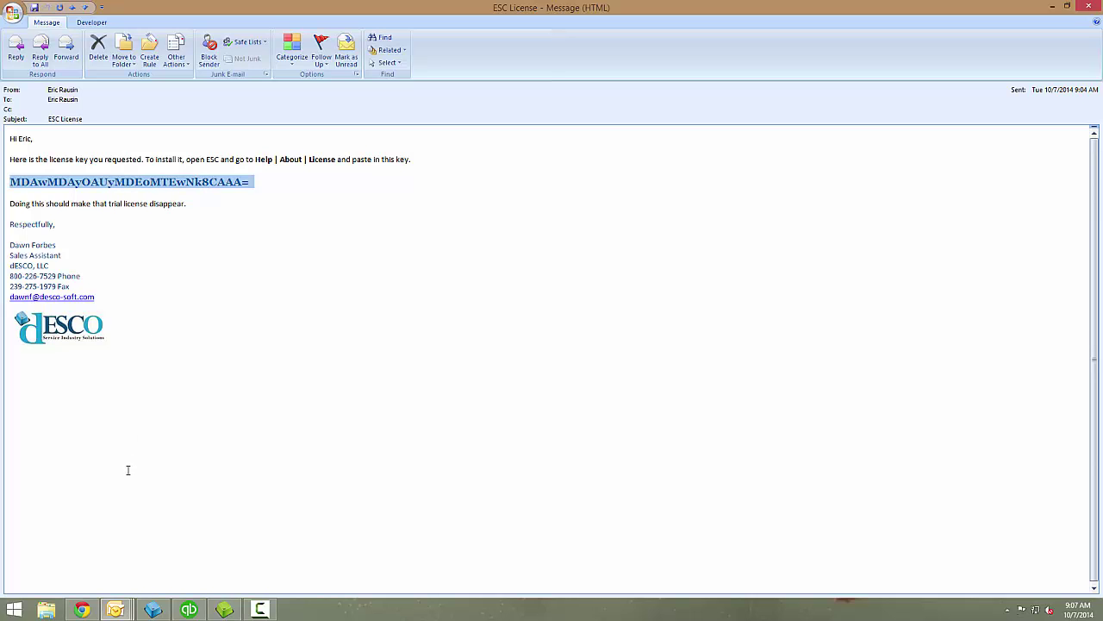
key("alt+Tab")
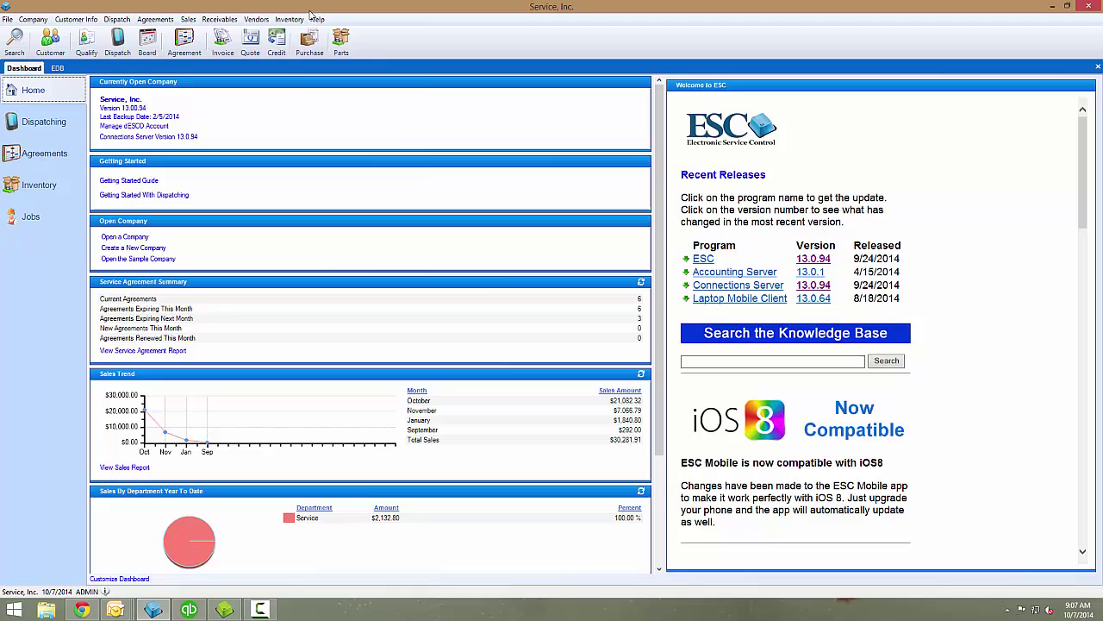
- Paste the copied key as ESC's software license via Help > About and confirm it
left_click(316, 19)
left_click(349, 162)
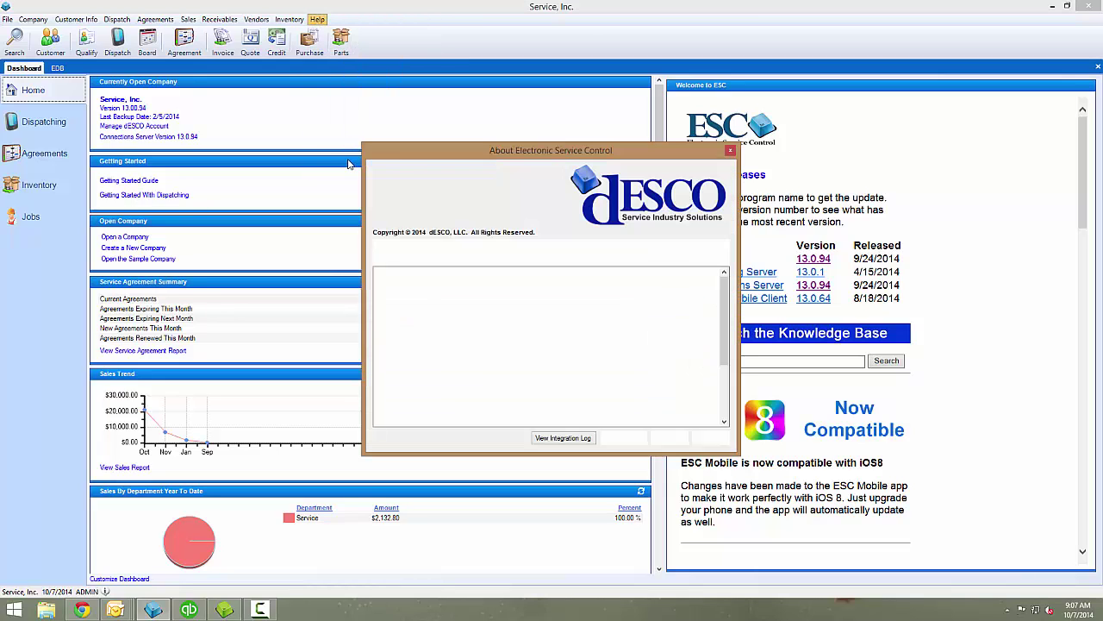
left_click(676, 439)
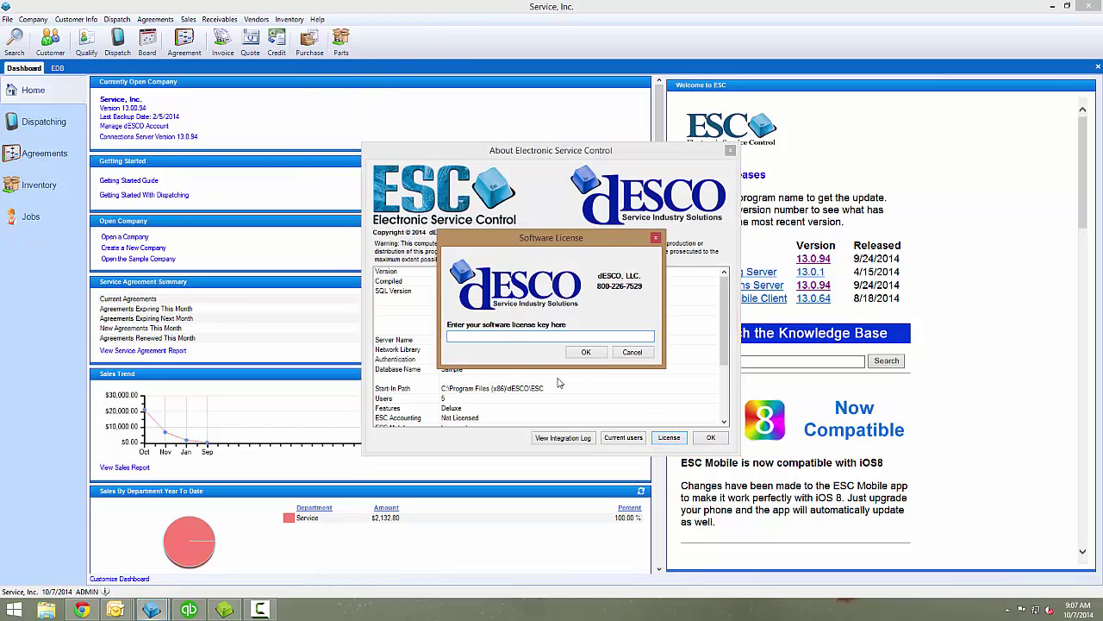
right_click(497, 336)
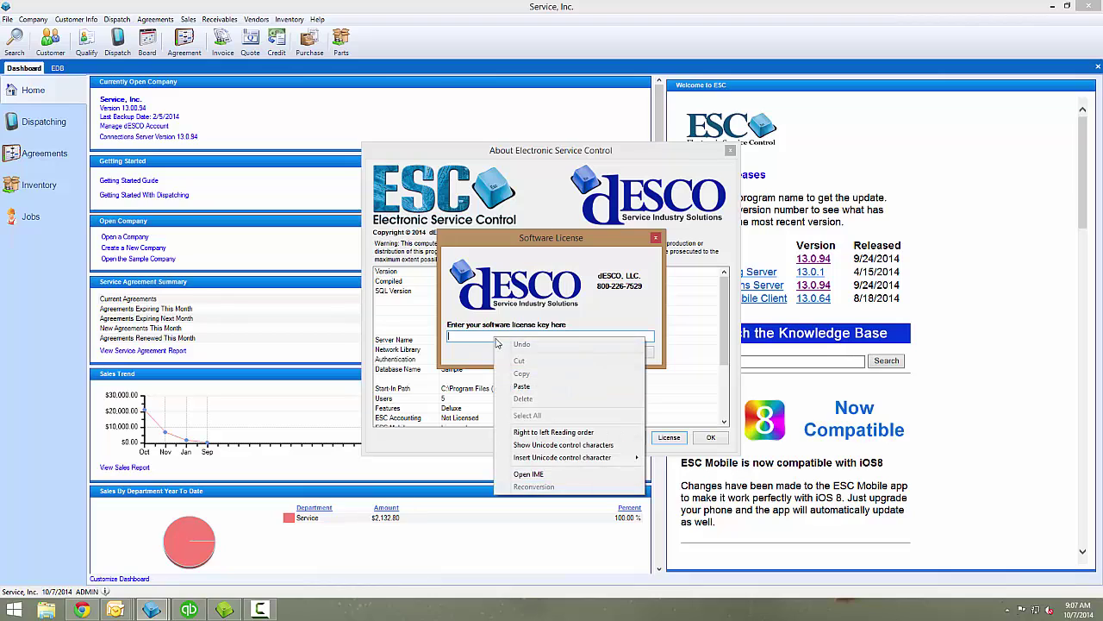
left_click(535, 394)
left_click(589, 353)
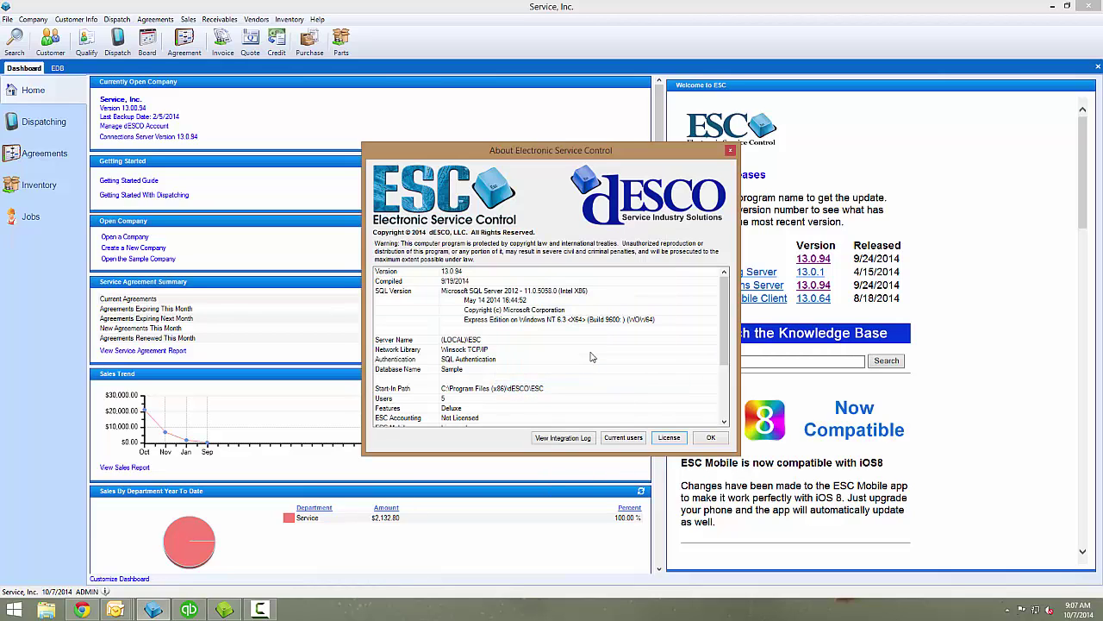
left_click(719, 438)
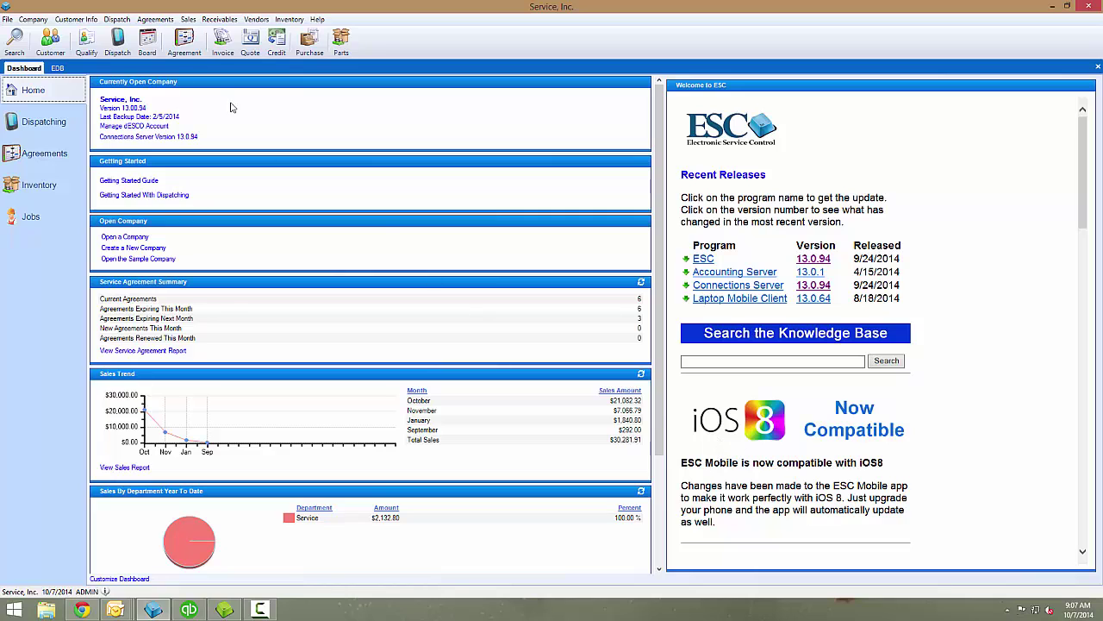
left_click(117, 19)
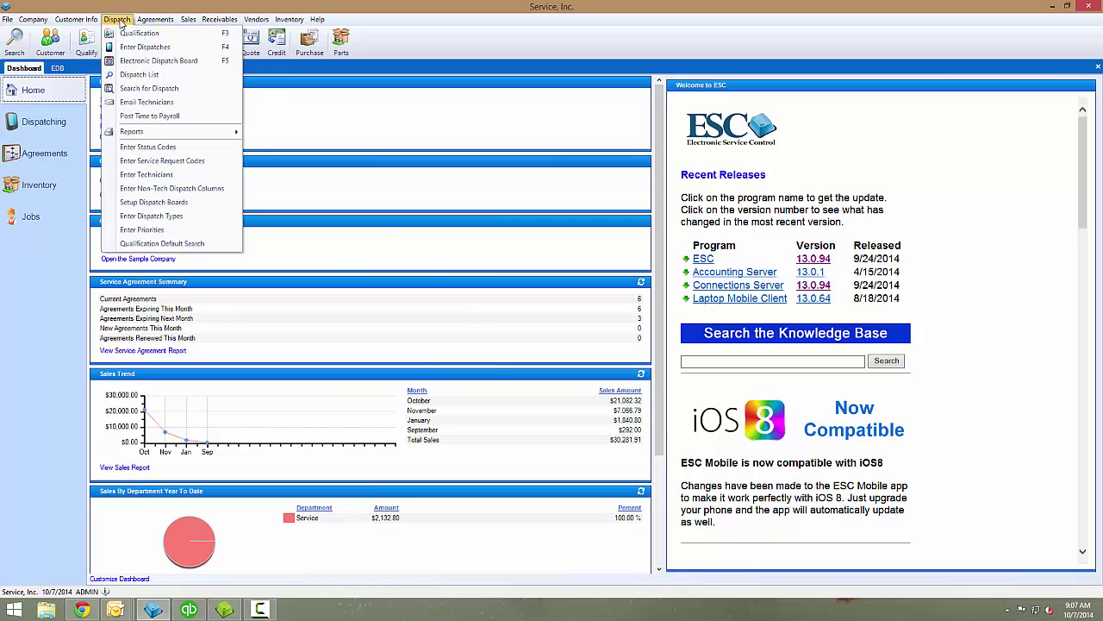
left_click(162, 180)
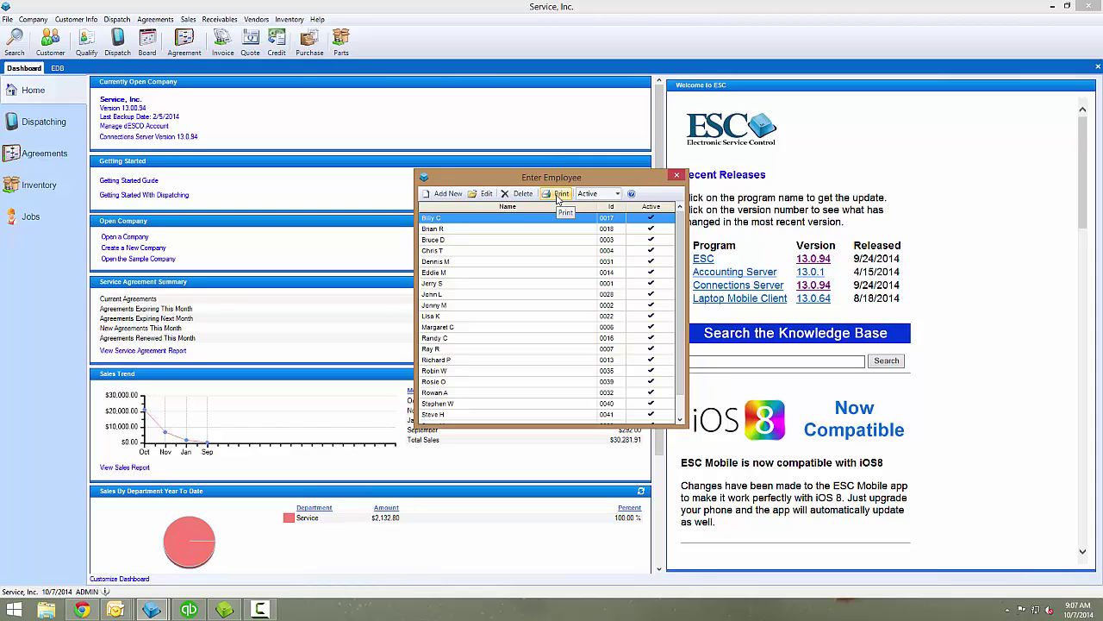
left_click(676, 176)
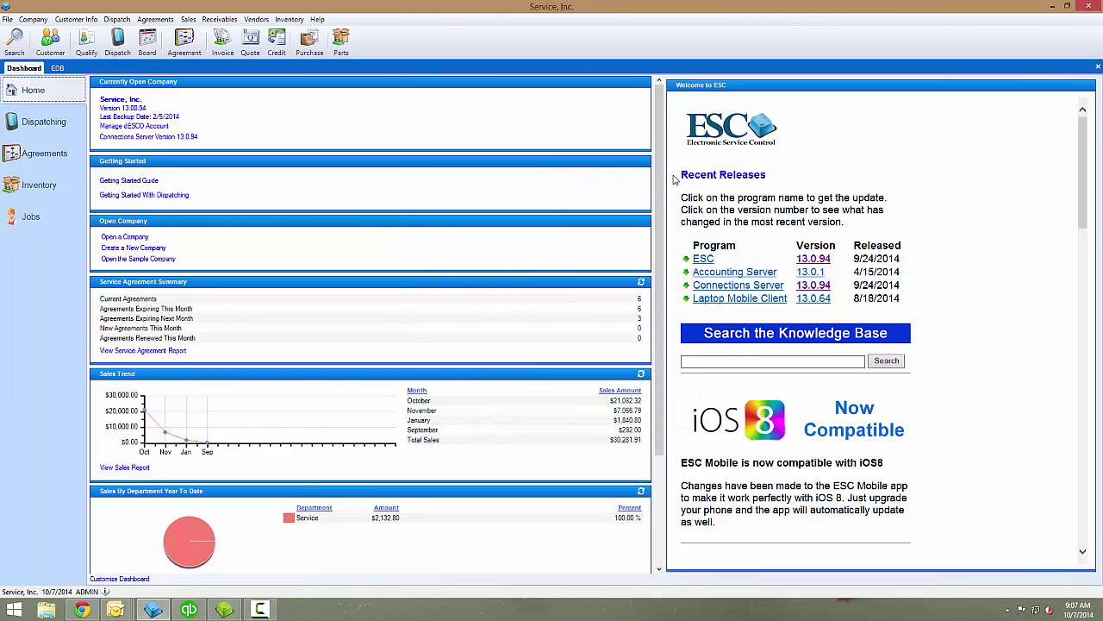
- Apply the SageQuest Web user name and password under In-Truck GPS settings, then close the administrator
left_click(1008, 610)
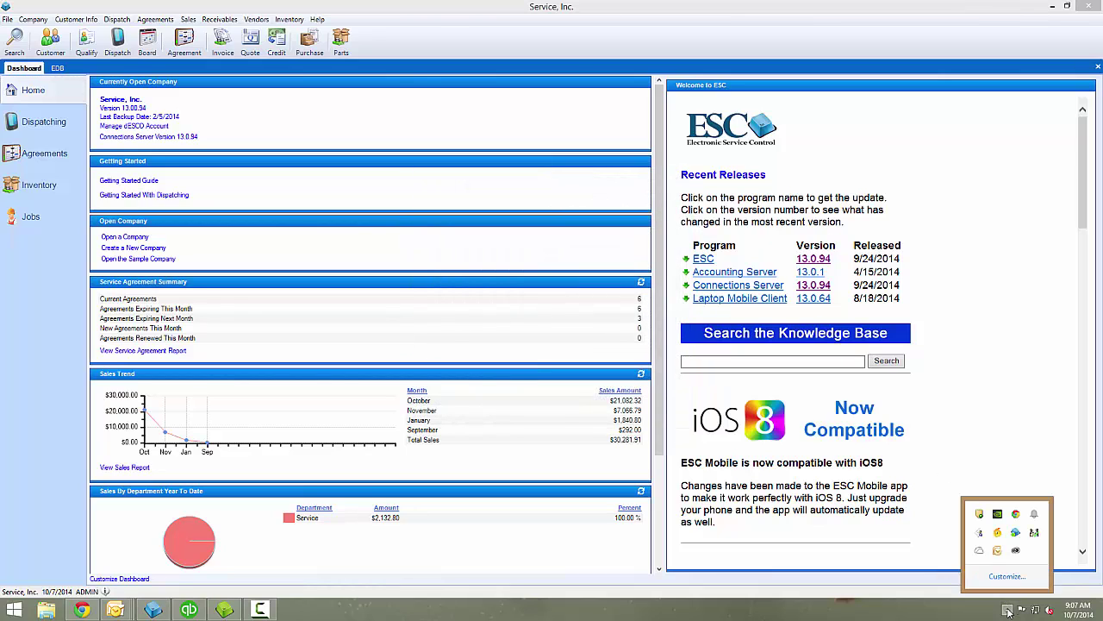
left_click(1017, 534)
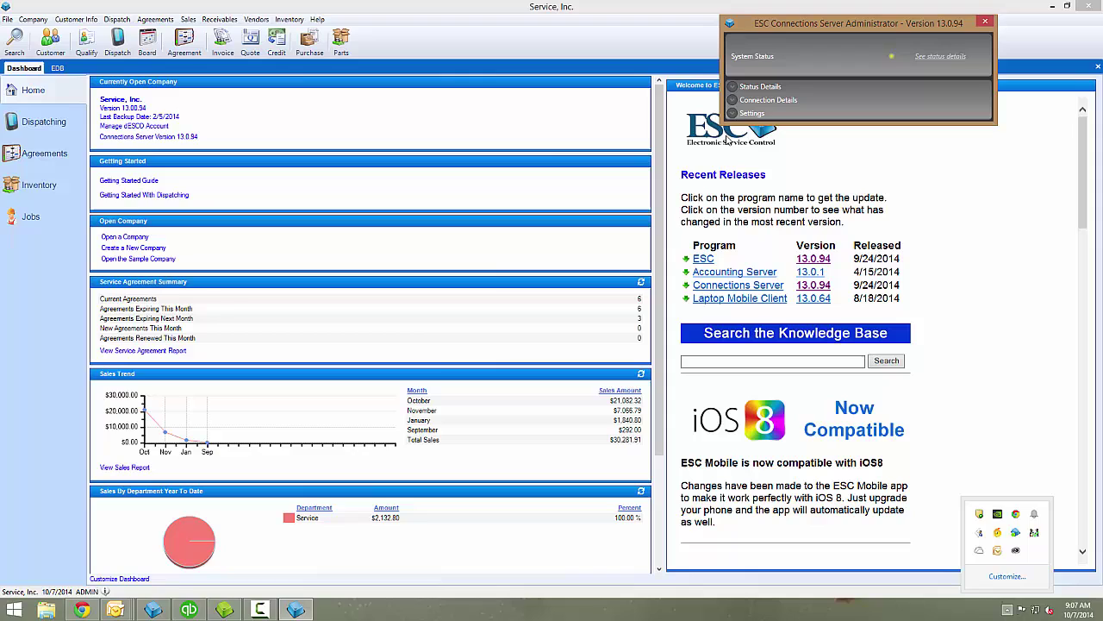
left_click(733, 115)
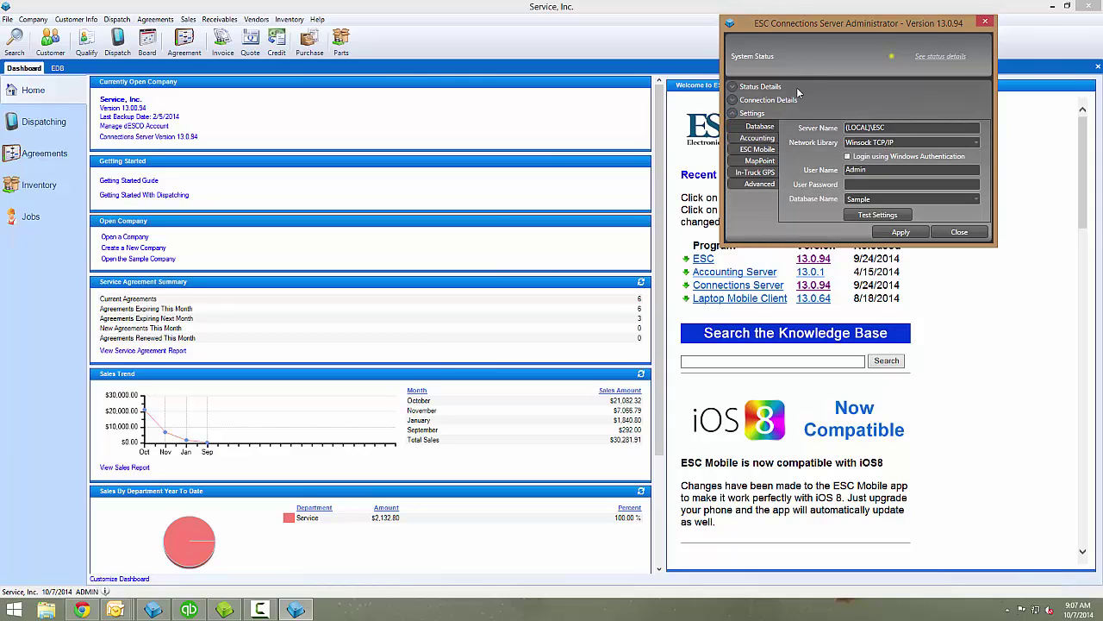
left_click(747, 175)
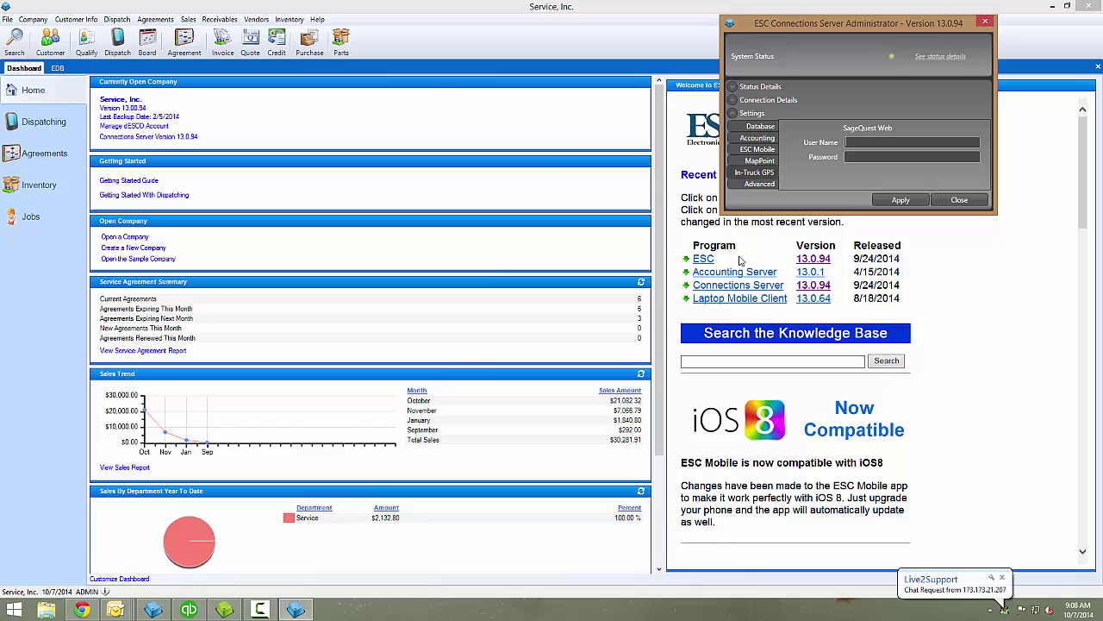
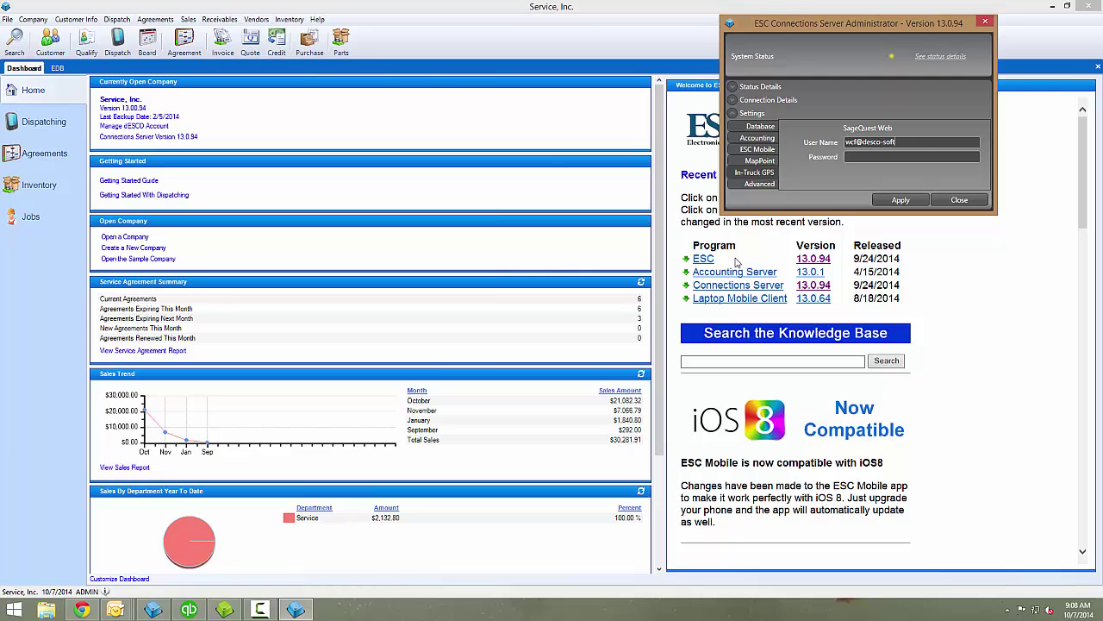
type("***")
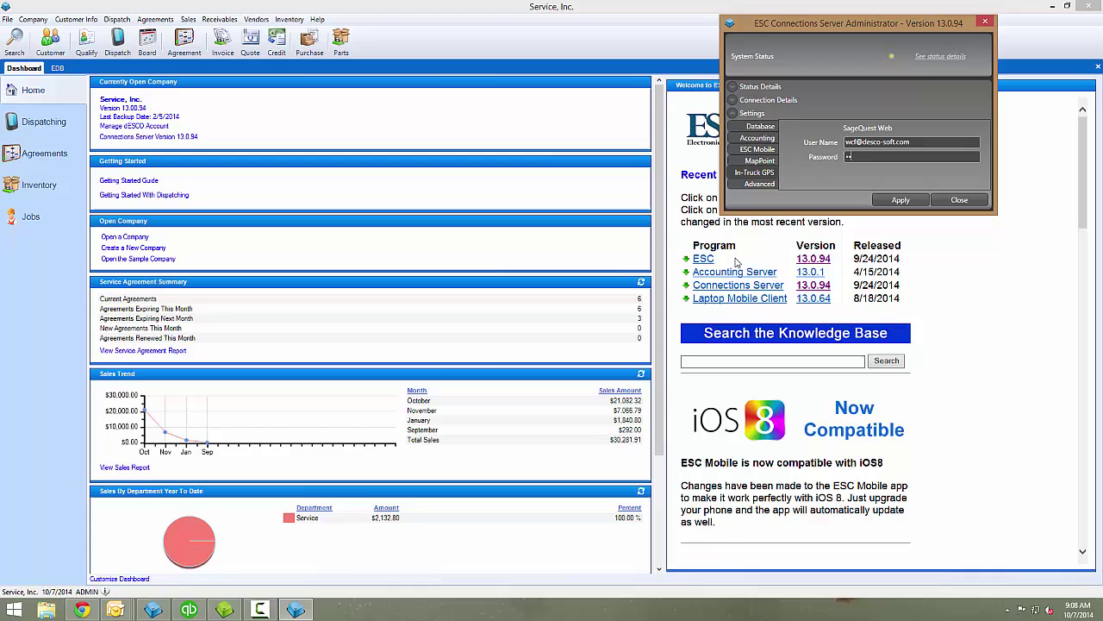
left_click(884, 200)
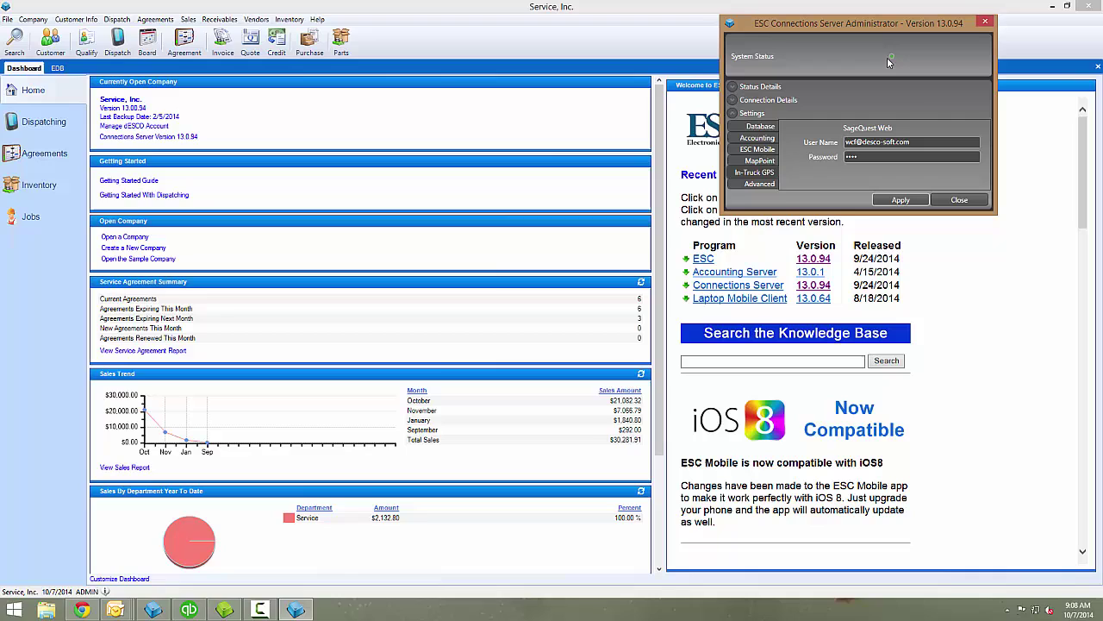
left_click(959, 199)
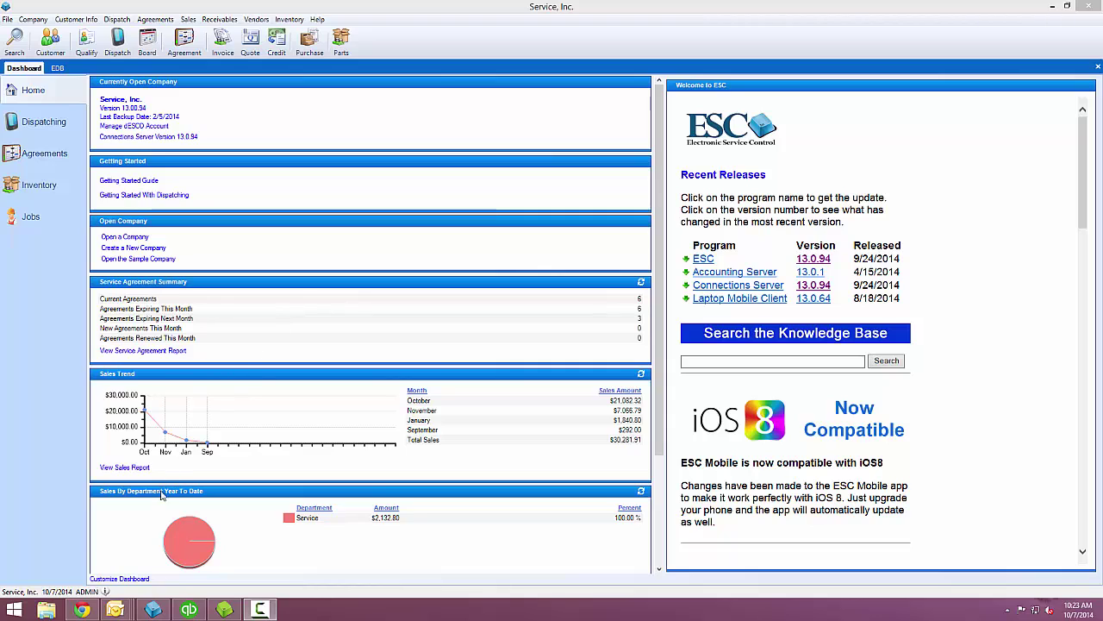
- Bring Chrome forward to the Fleetmatics Reveal Live Map tab
left_click(90, 614)
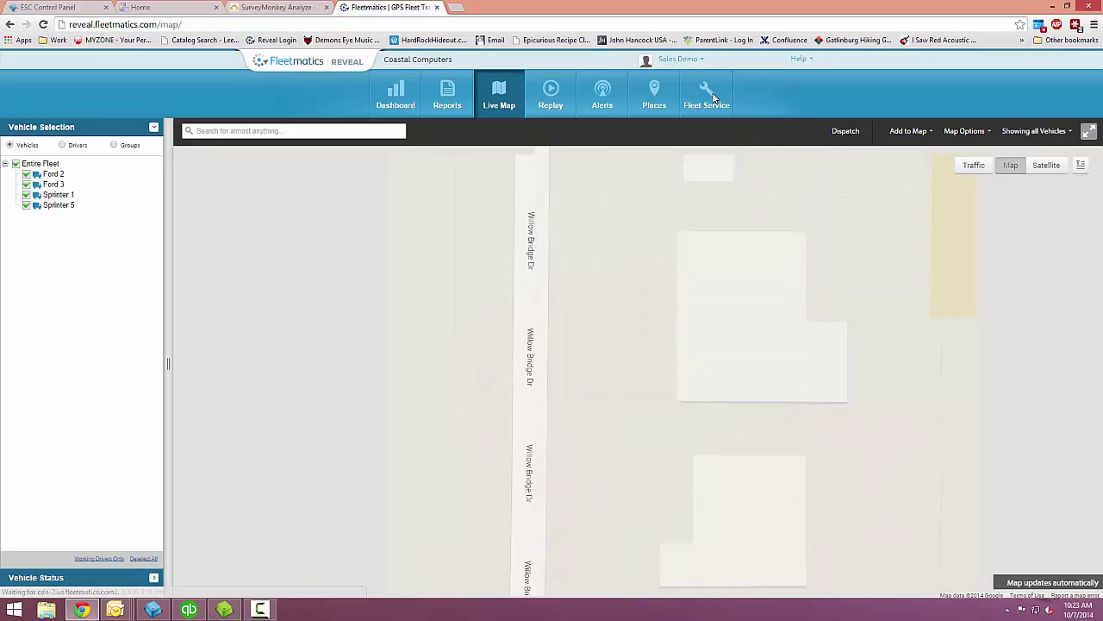
- Open Admin > Driver list and start a new driver
left_click(669, 58)
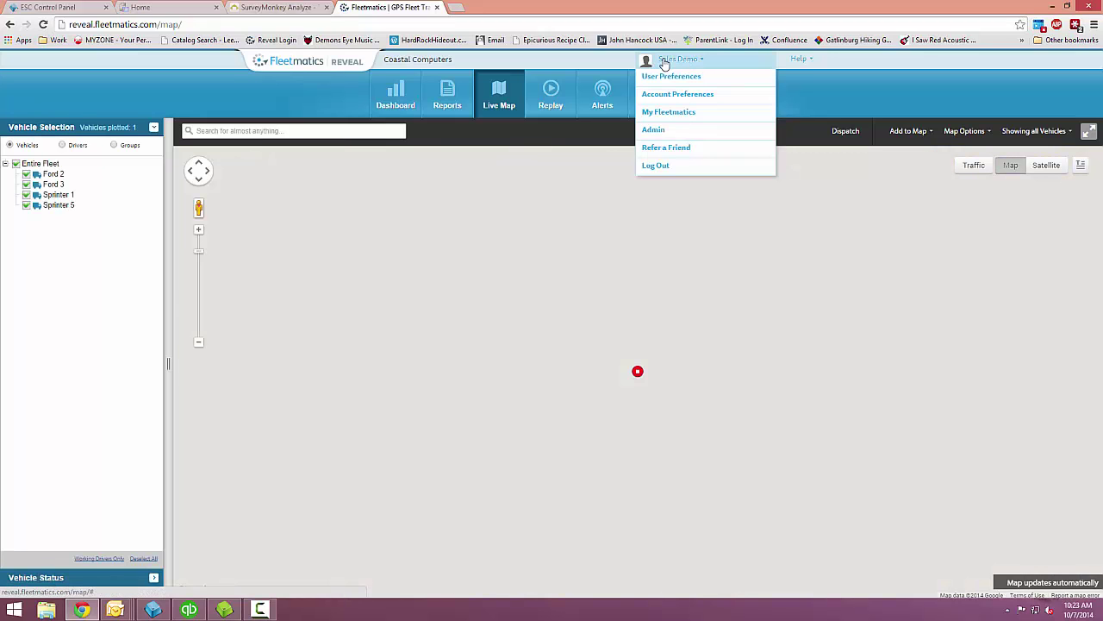
left_click(655, 131)
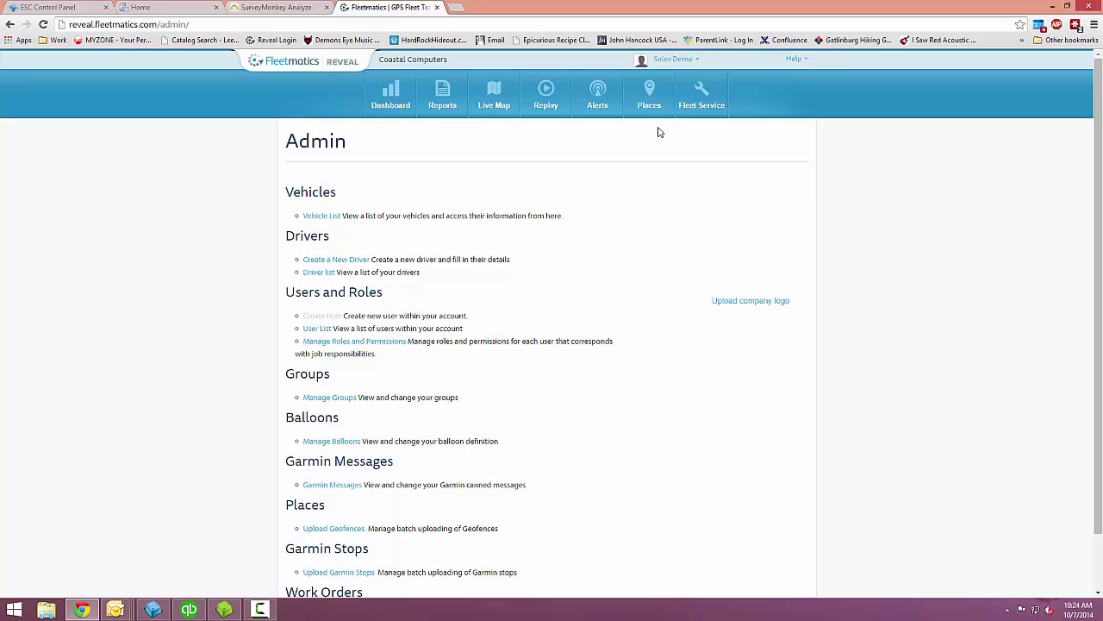
left_click(319, 274)
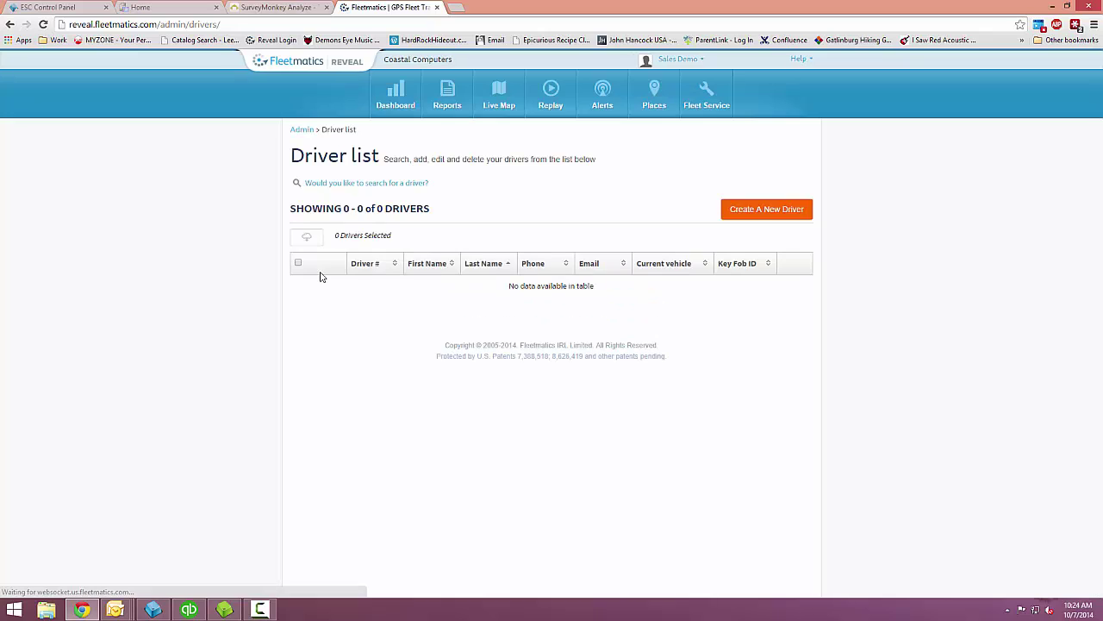
left_click(735, 212)
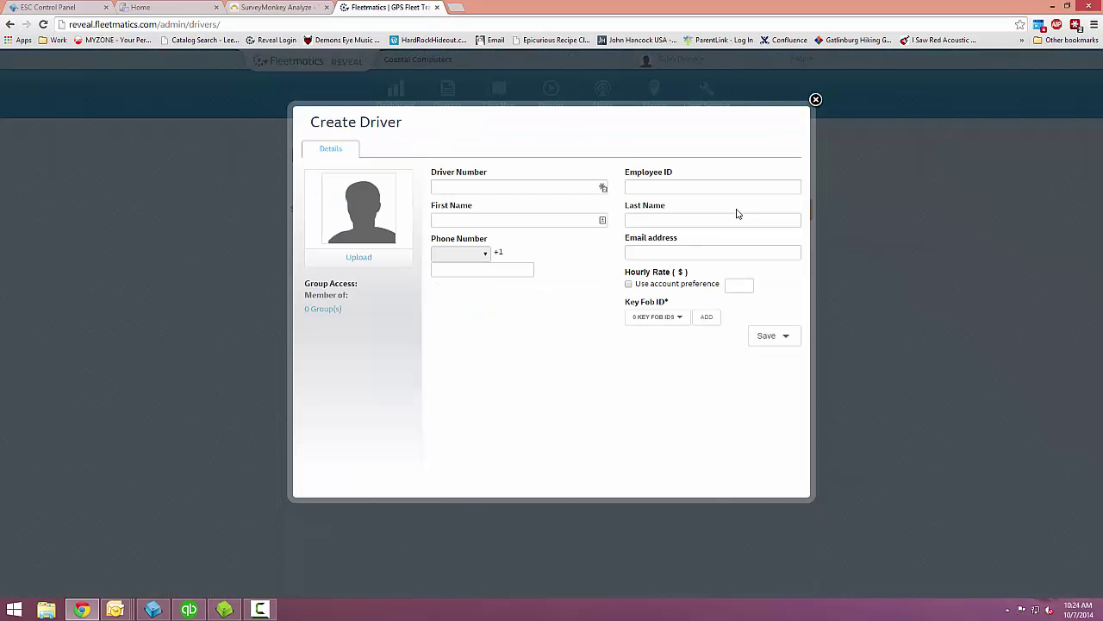
- Save a new driver numbered 0014 with the driver's first and last name
left_click(467, 186)
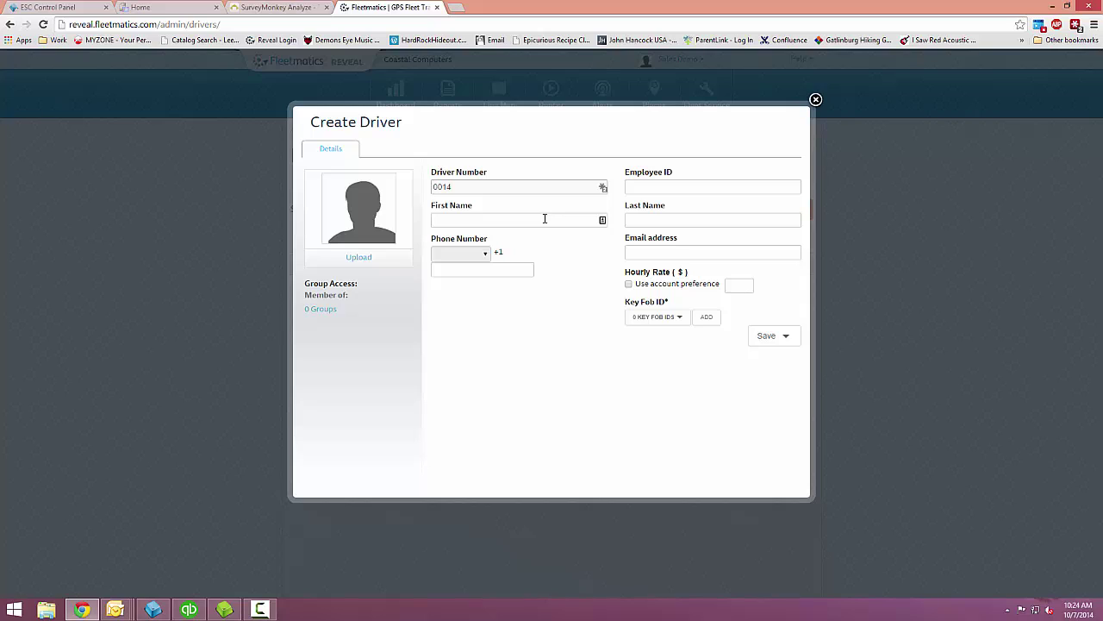
left_click(539, 219)
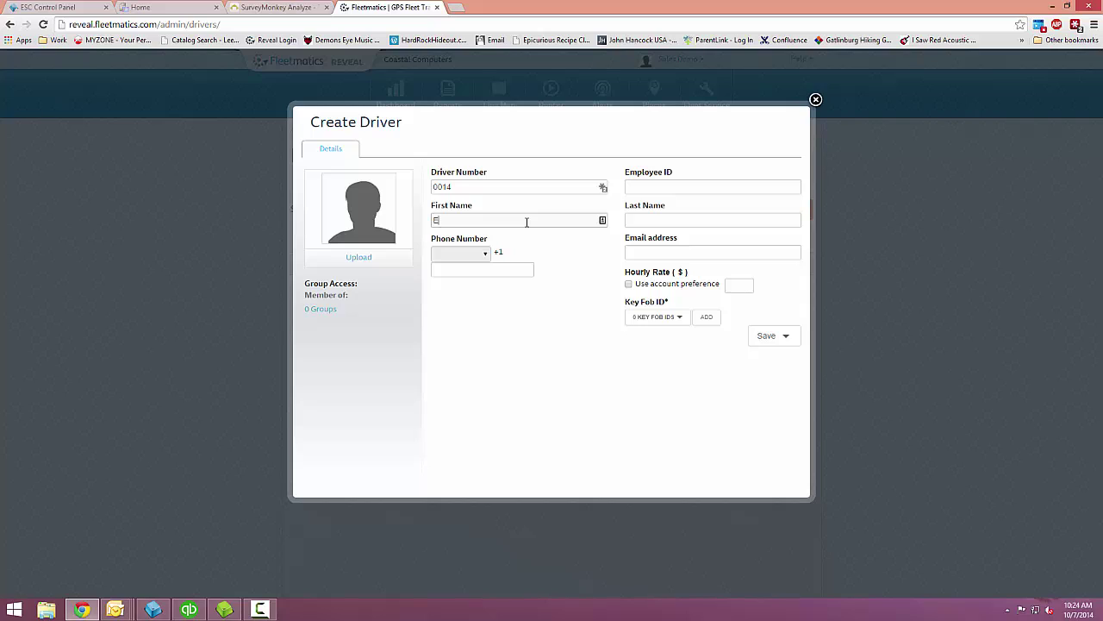
left_click(668, 226)
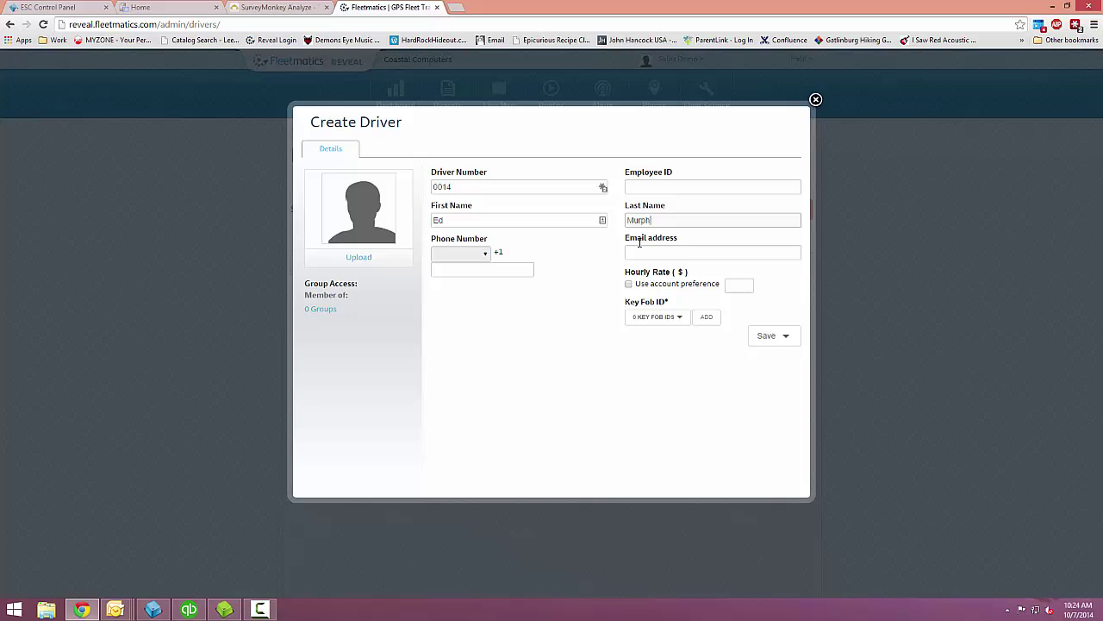
left_click(763, 337)
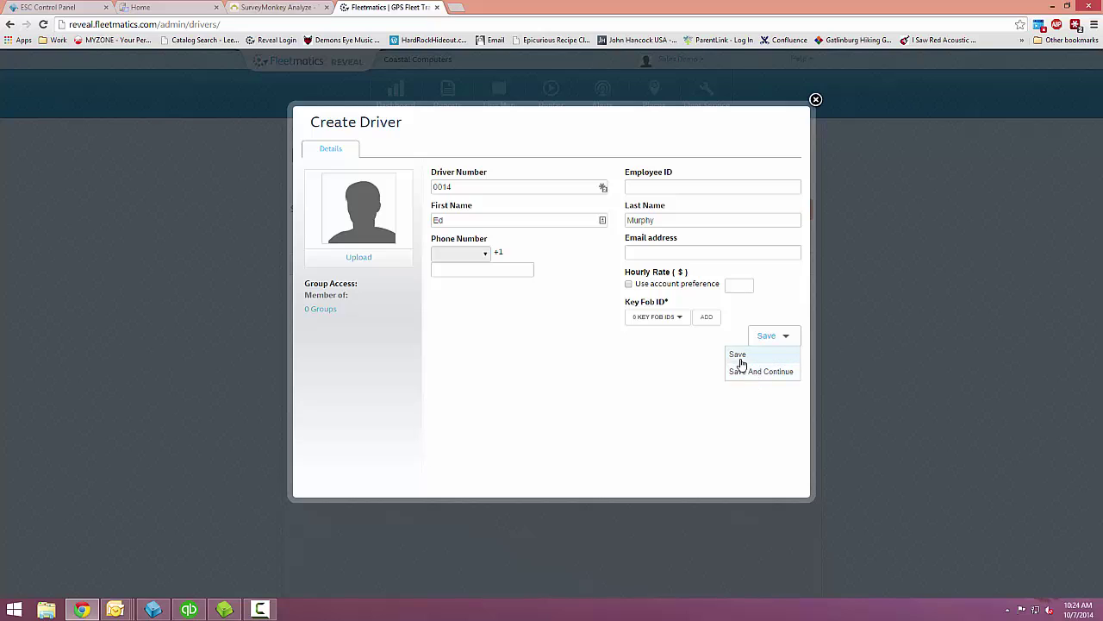
left_click(740, 355)
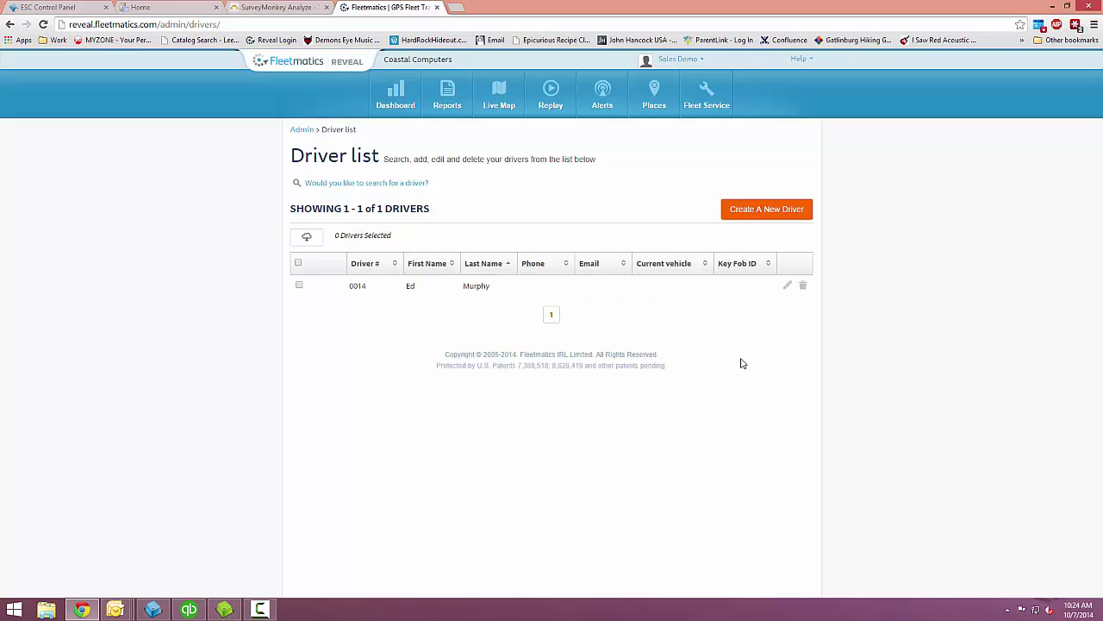
- Go to Admin > Vehicle List and edit the Sprinter 1 vehicle
left_click(678, 60)
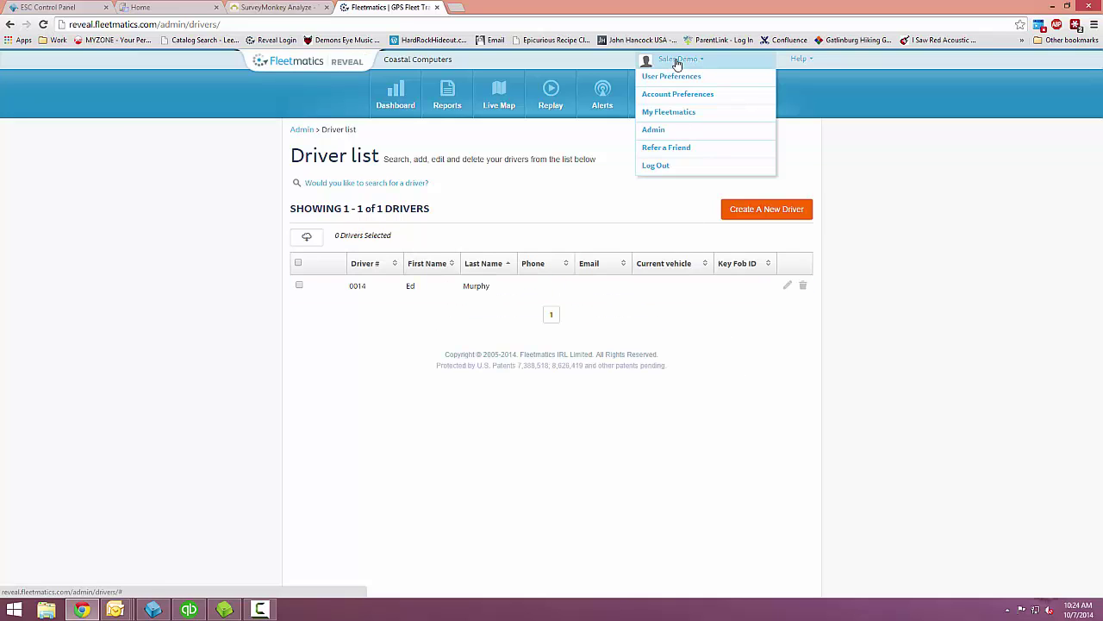
left_click(657, 133)
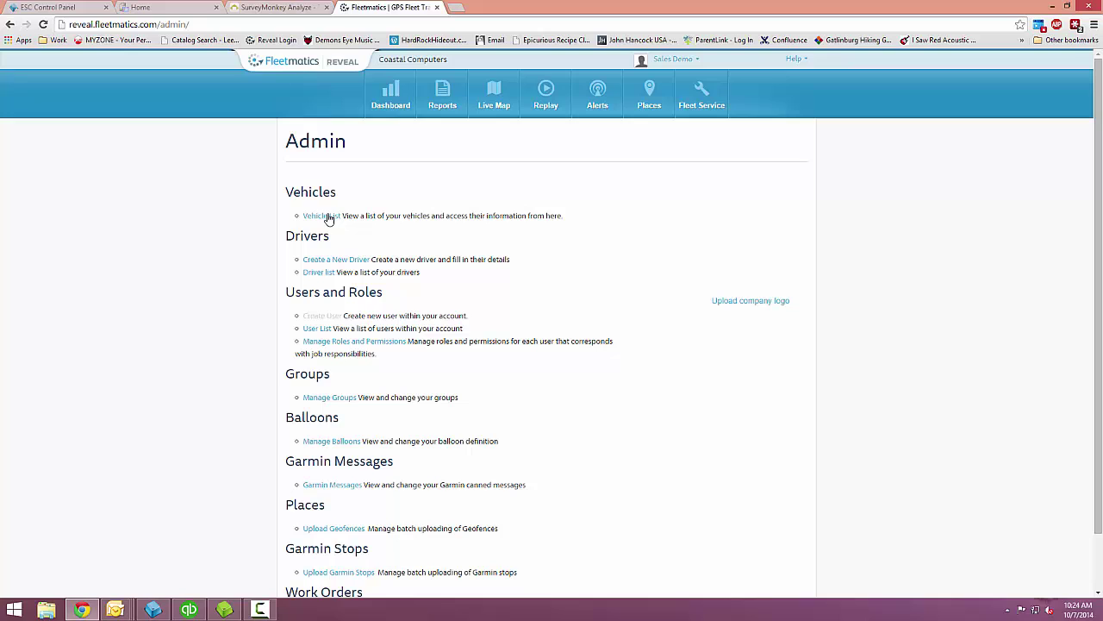
left_click(324, 218)
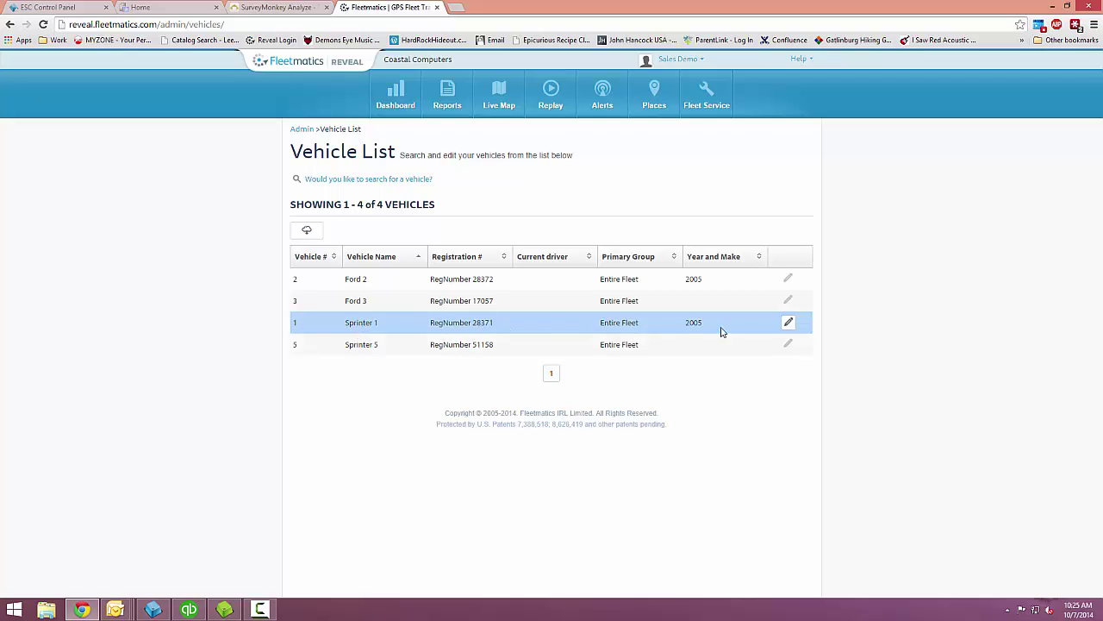
left_click(788, 325)
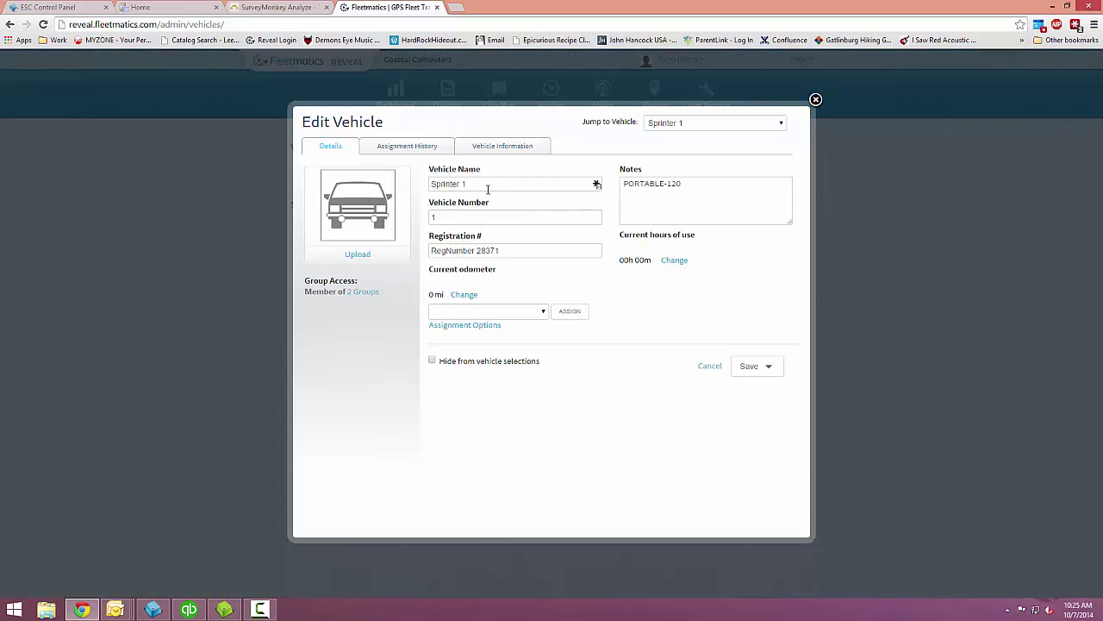
- Change the vehicle number to 0014 and rename Sprinter 1 to 'Ed's Truck'
left_click(467, 216)
type("014")
left_click(479, 186)
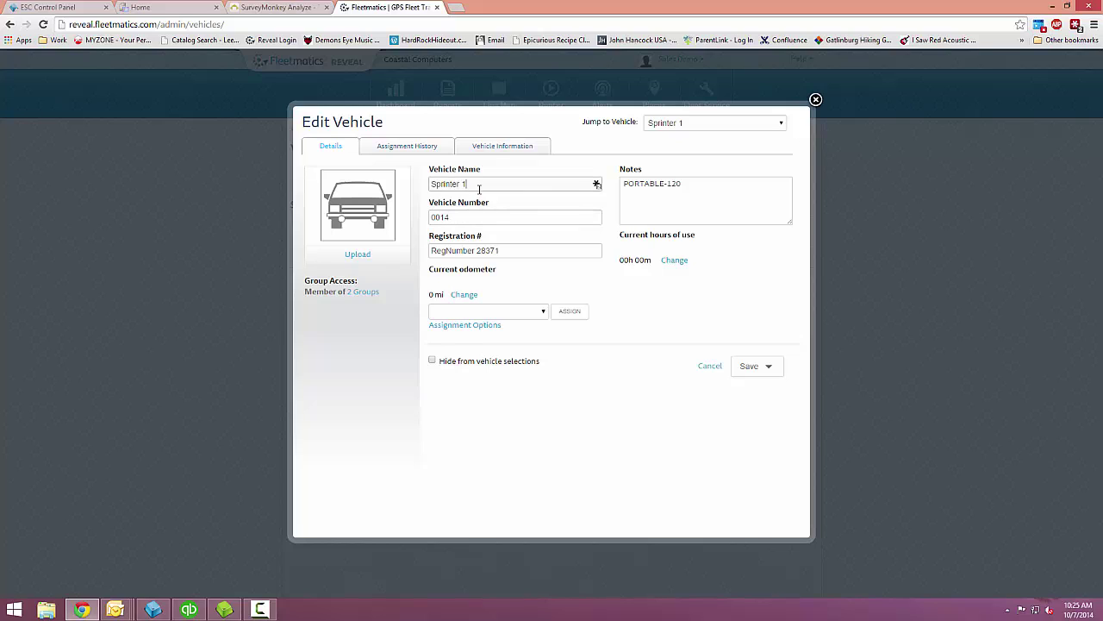
triple_click(445, 188)
type("Ed")
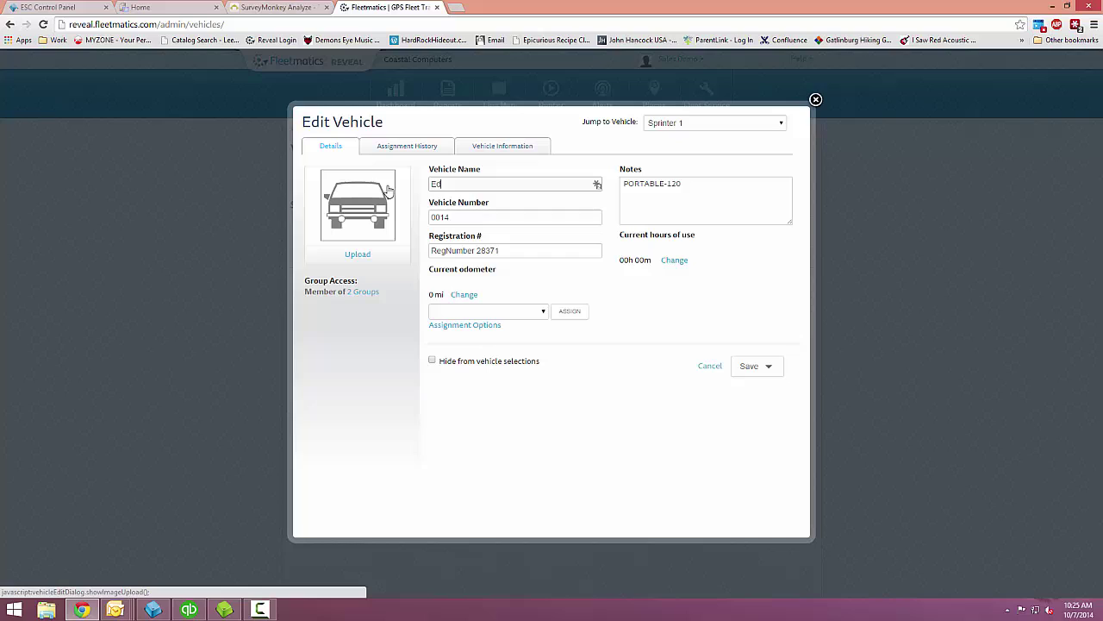
type("'s Truck")
- Assign the newly created driver to the vehicle and save it
left_click(544, 314)
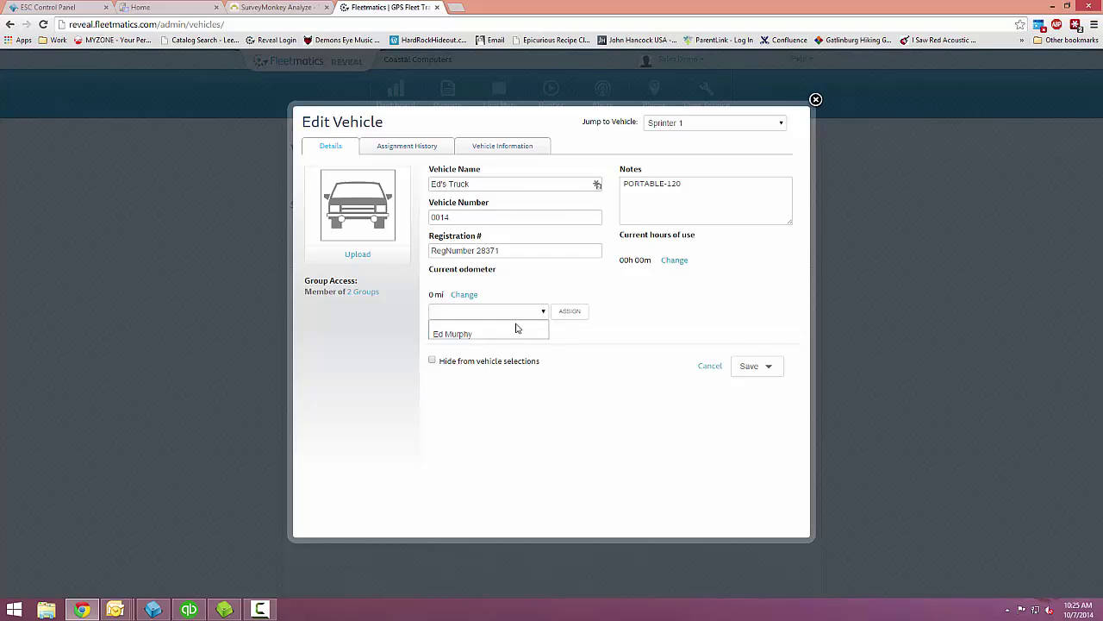
left_click(465, 339)
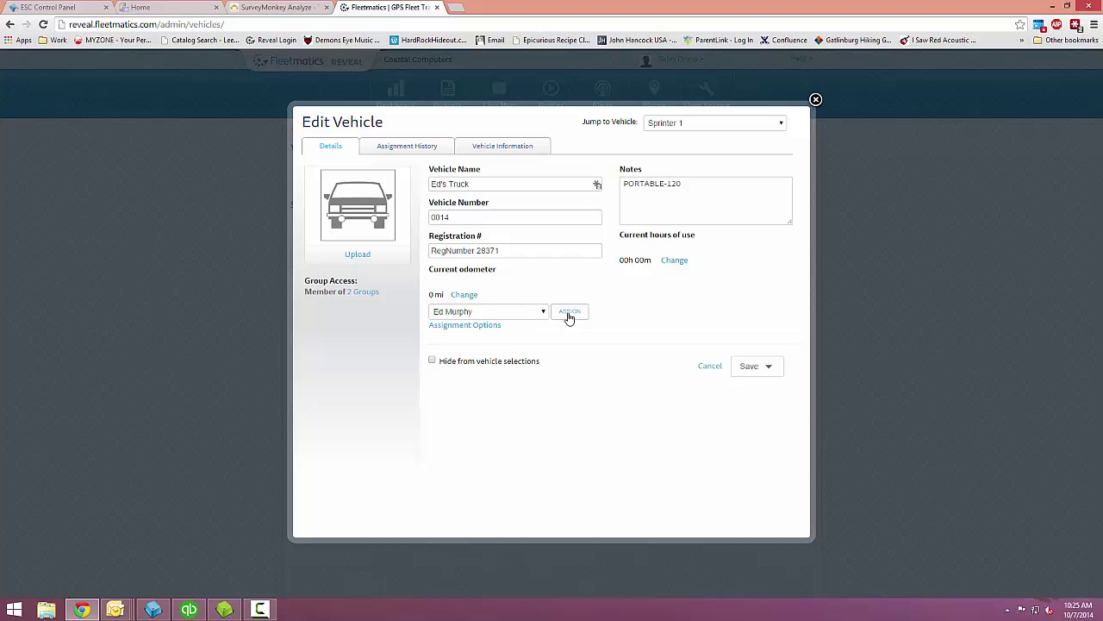
left_click(755, 371)
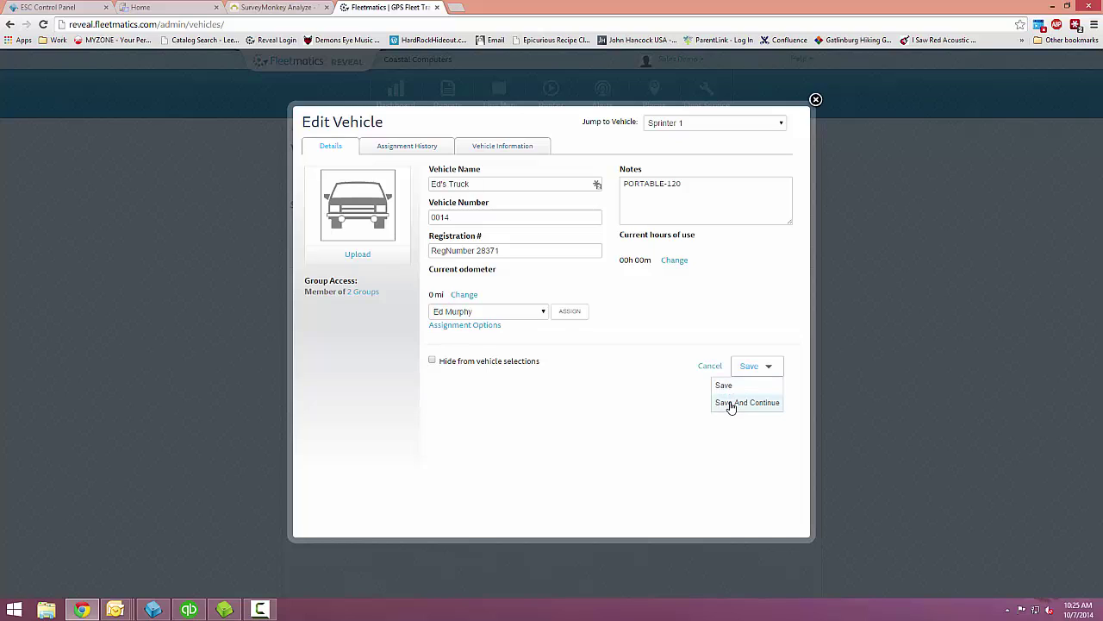
left_click(724, 388)
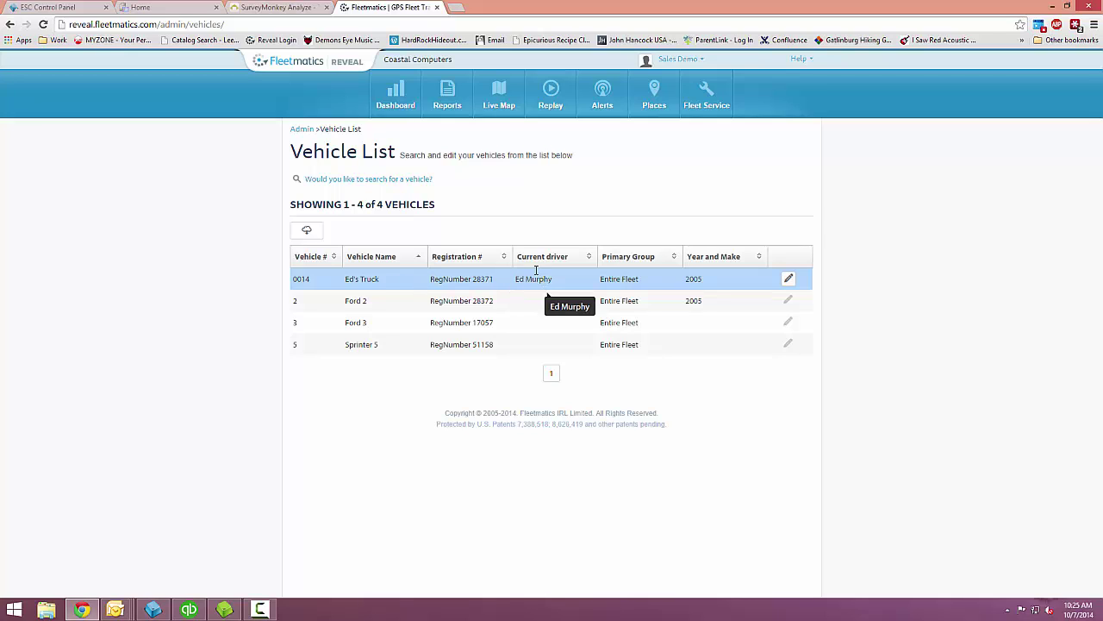
- On the Live Map, save Advanced Options Work Orders settings showing today's assigned orders
left_click(505, 100)
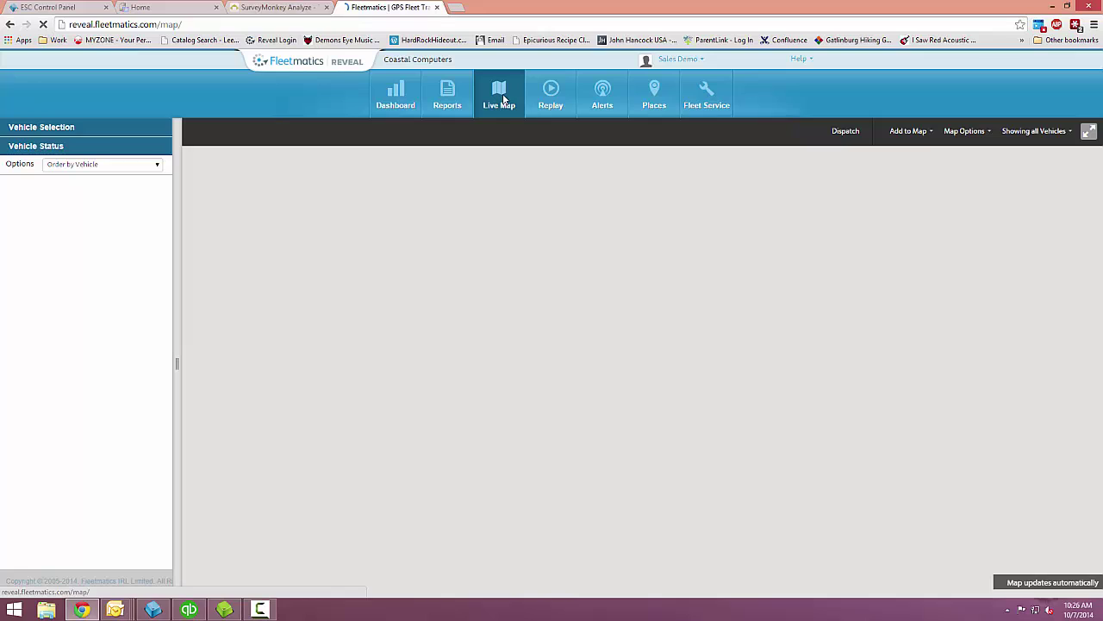
left_click(902, 134)
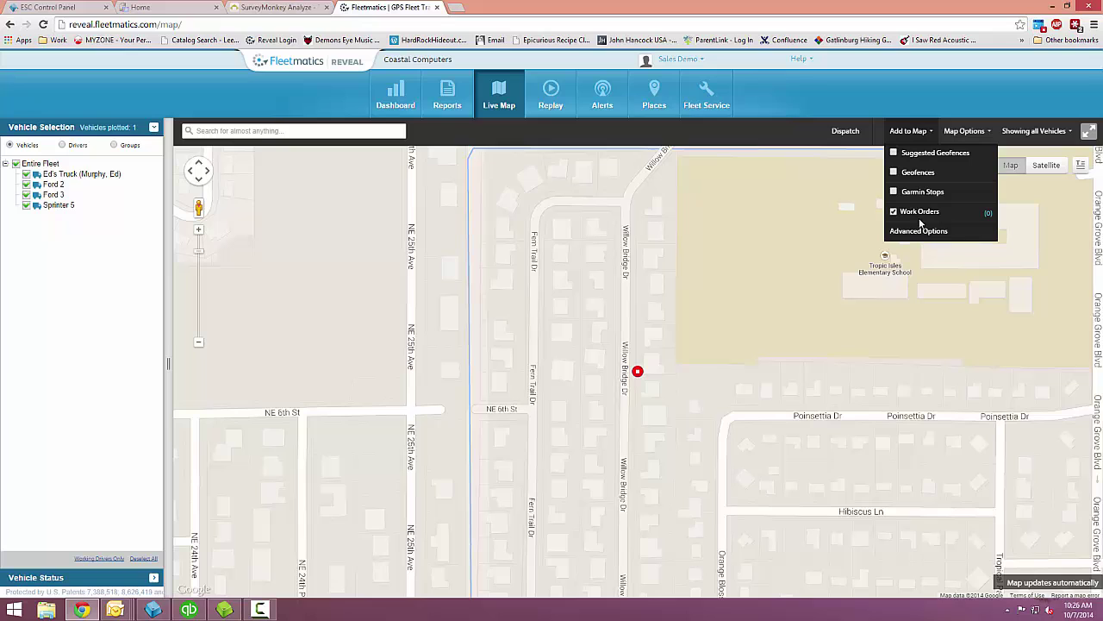
left_click(919, 231)
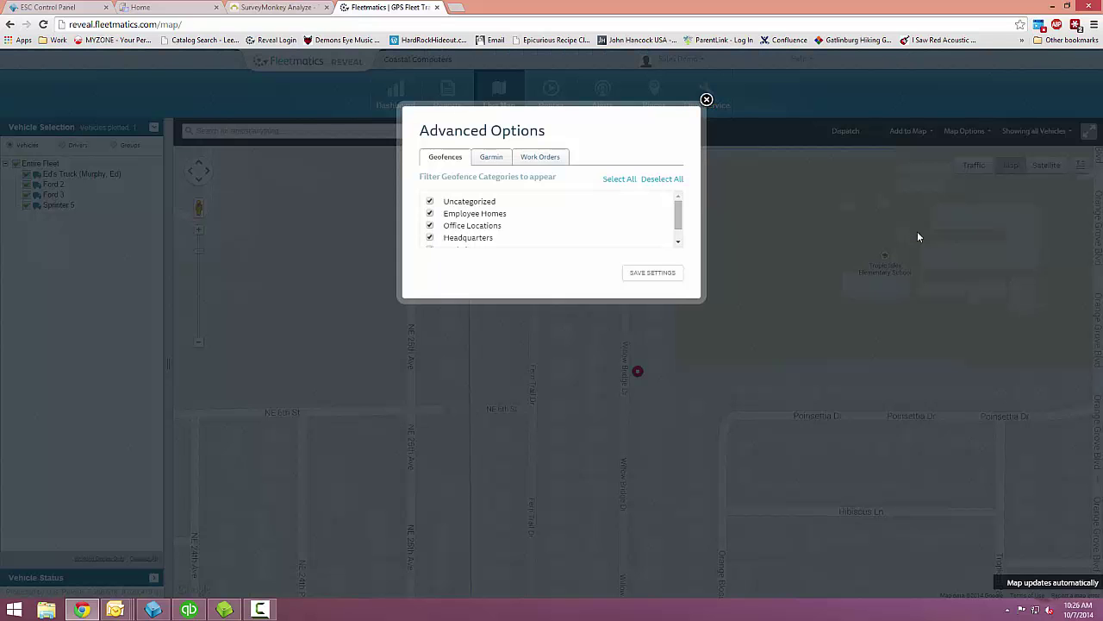
left_click(543, 159)
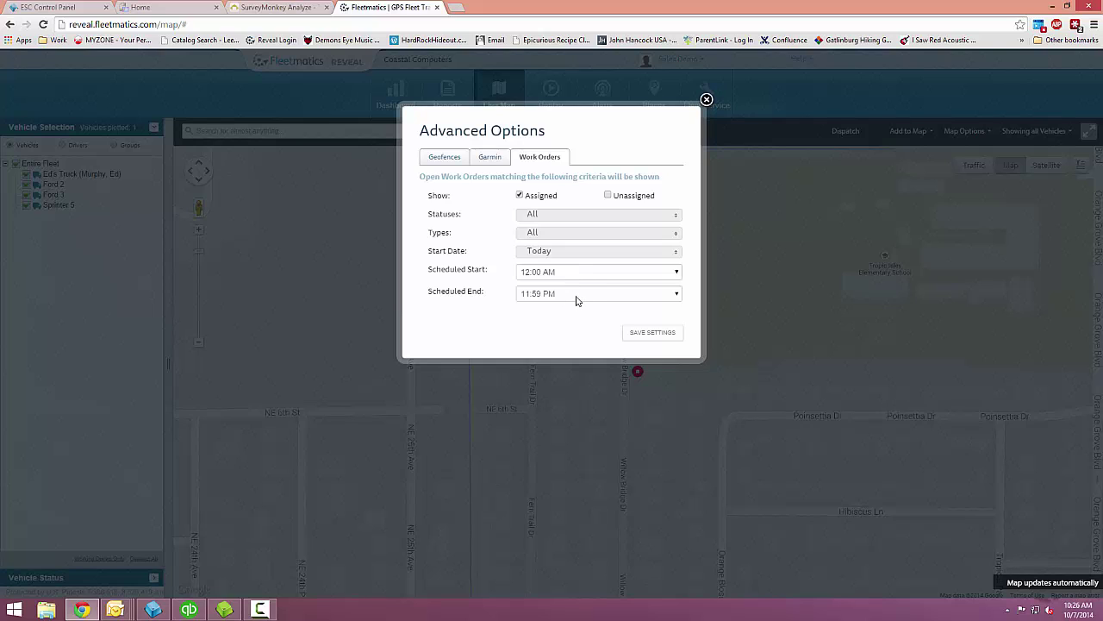
left_click(662, 335)
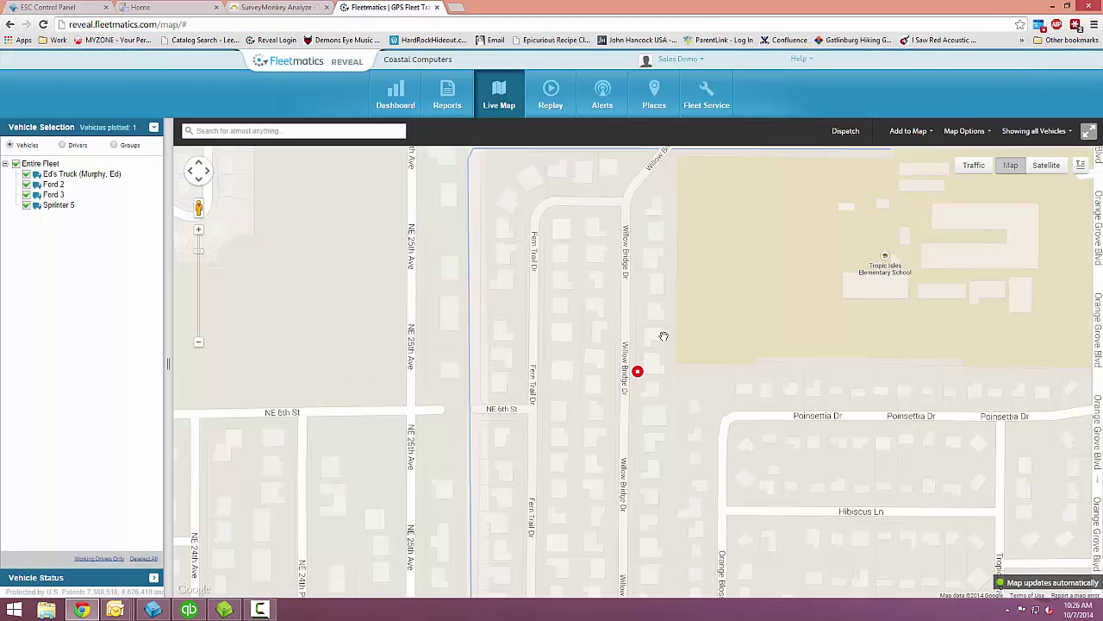